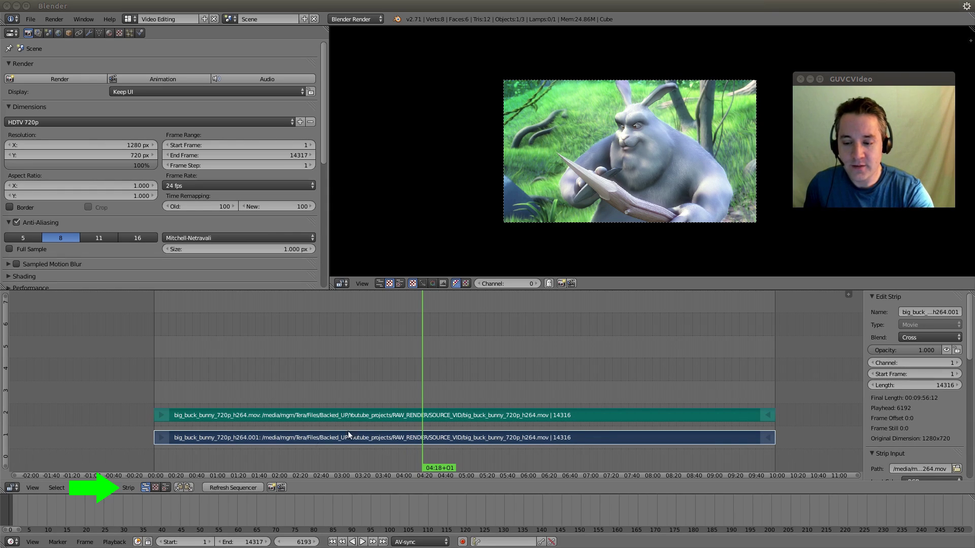
- Soft-cut the video and audio strips at the playhead and move the second halves to channels 3 and 4, overlapping the first halves by 117 frames
click(127, 488)
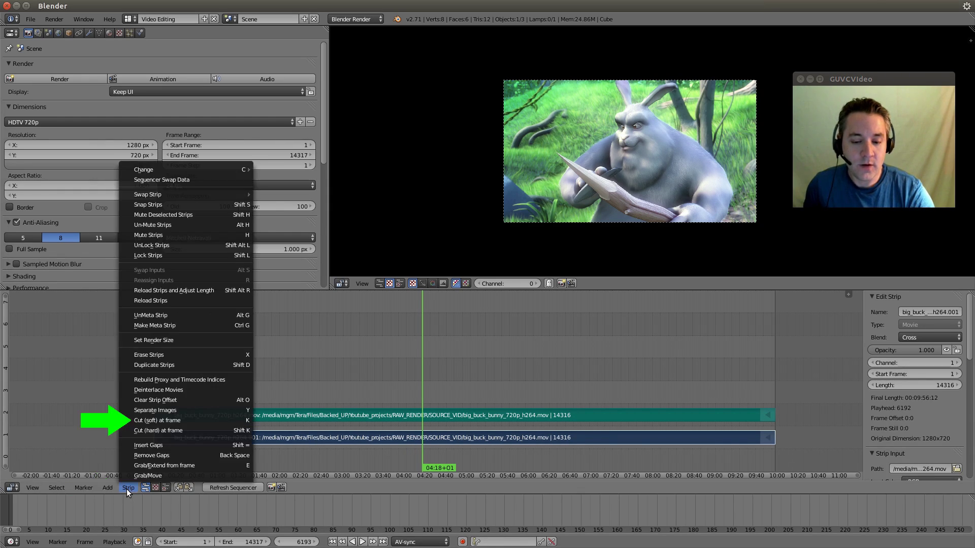
click(144, 420)
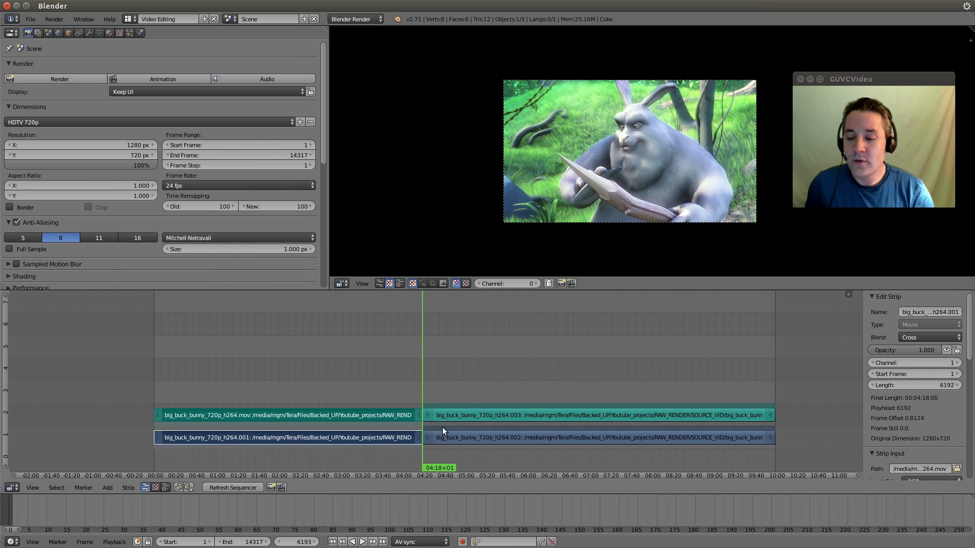
right_click(478, 415)
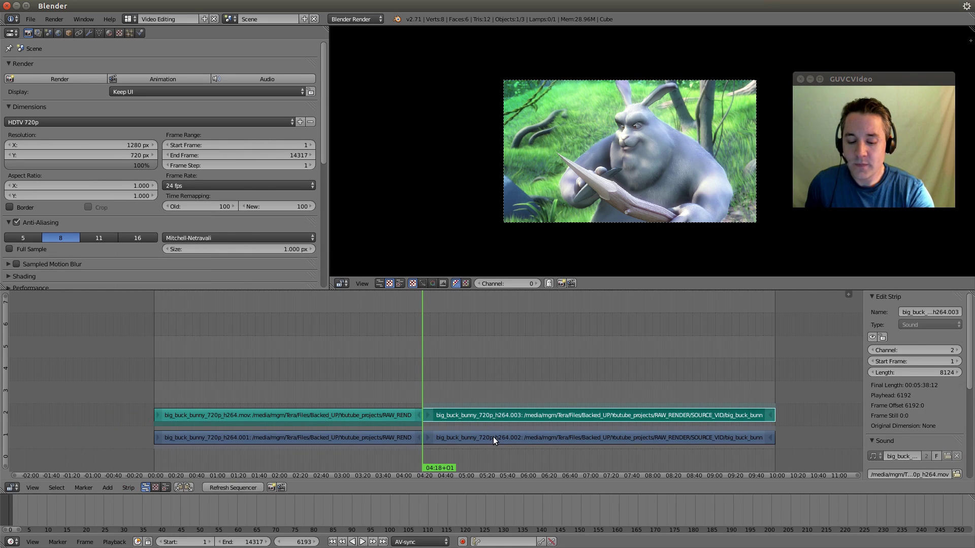
right_click(492, 437)
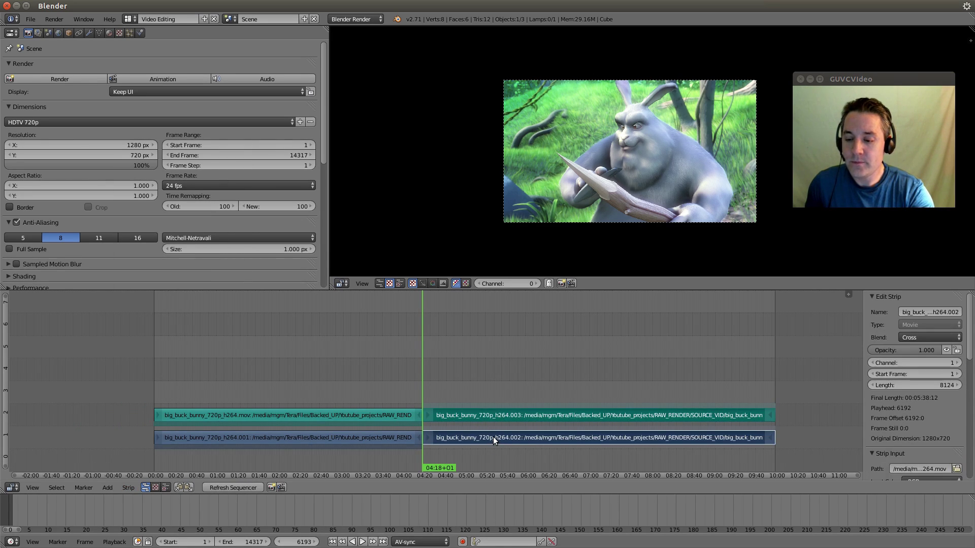
key(g)
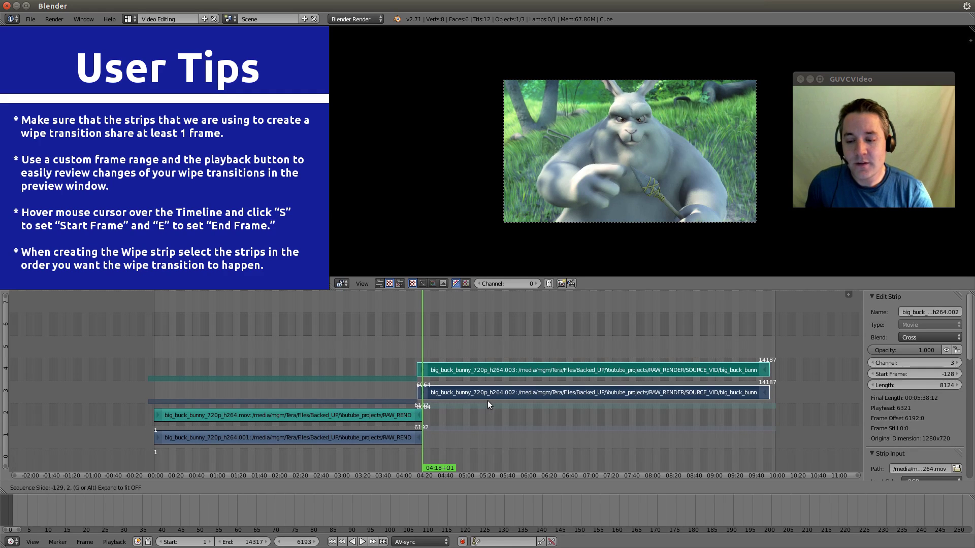
click(488, 401)
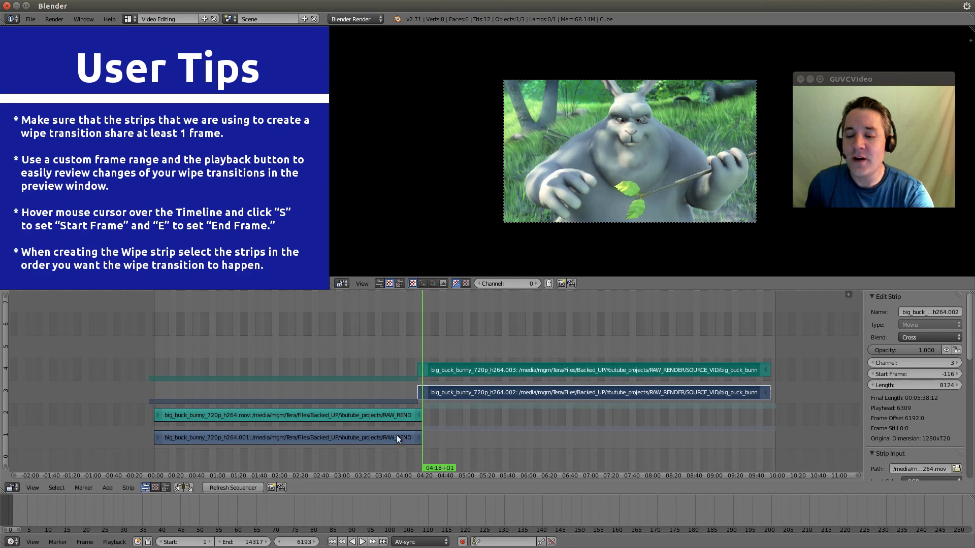
- Set the frame range to start at 5982 and end at 6334, and play it to review the cut
click(412, 387)
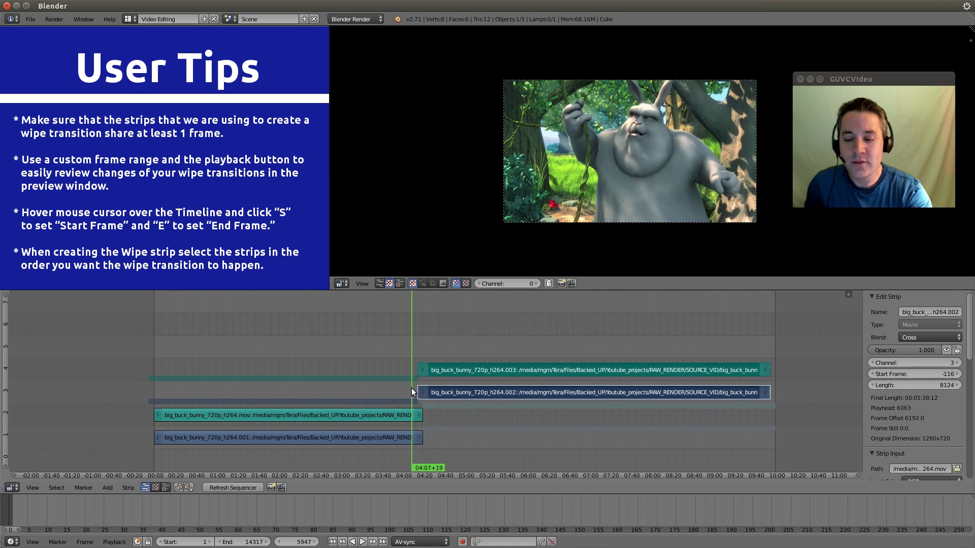
click(413, 382)
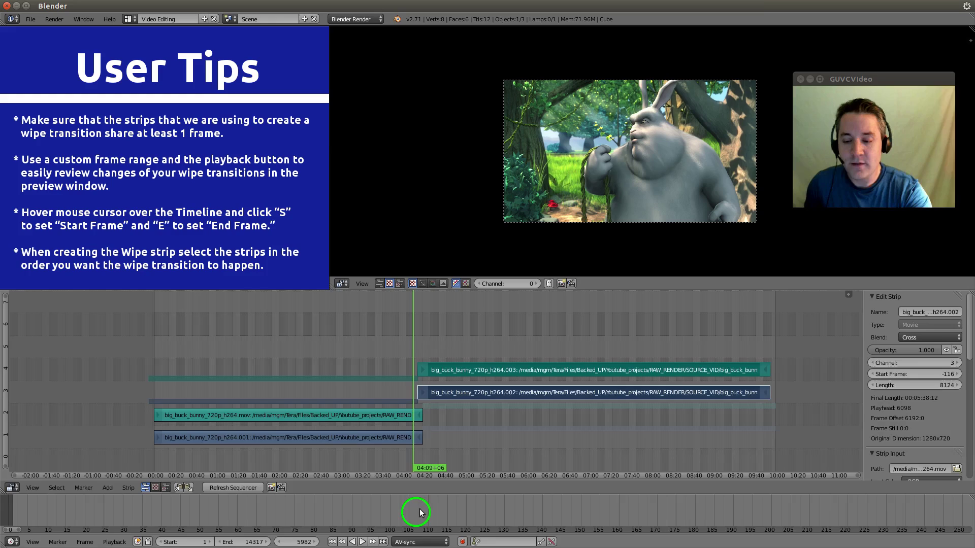
key(s)
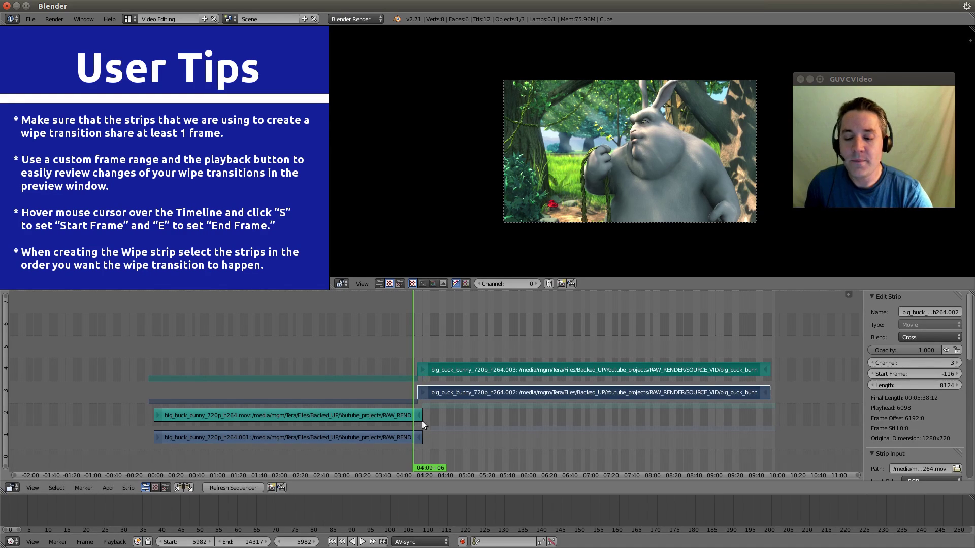
click(428, 363)
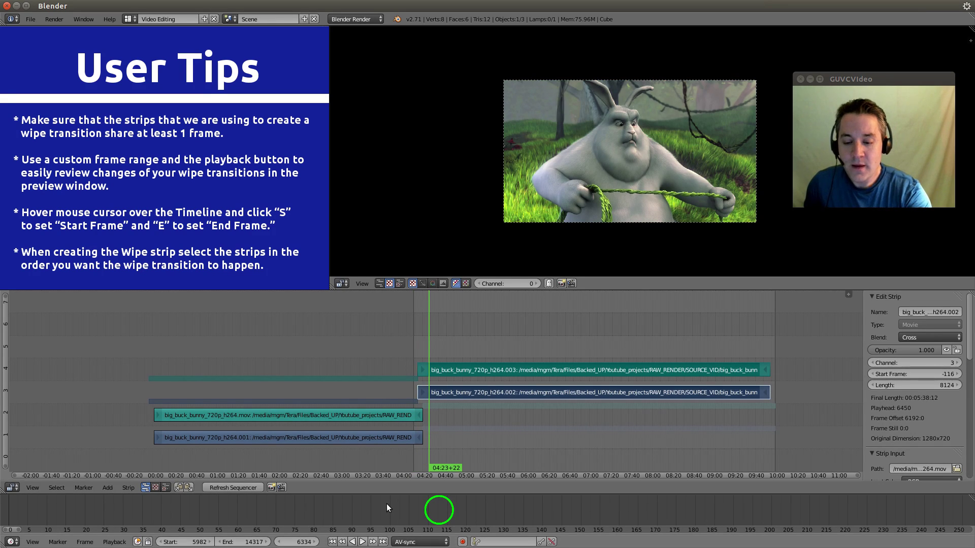
key(e)
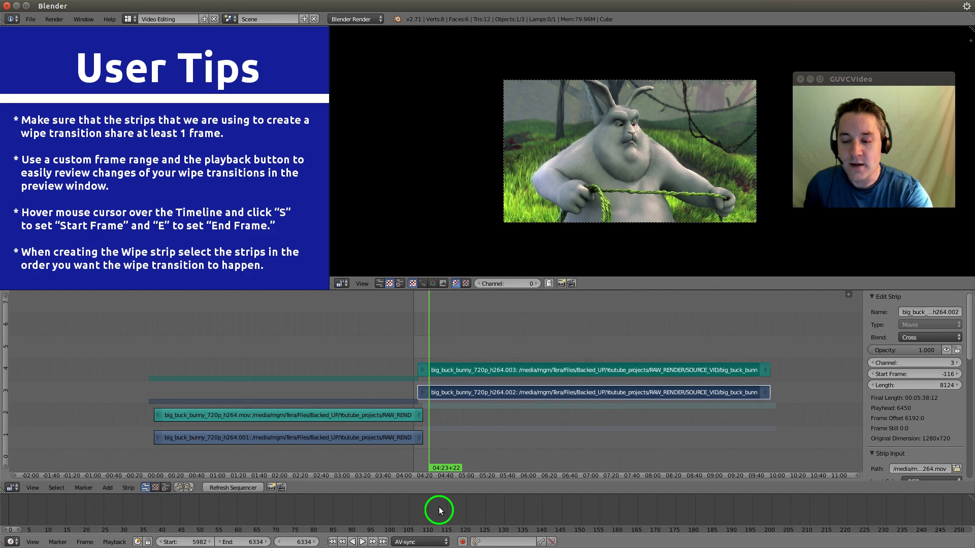
click(363, 542)
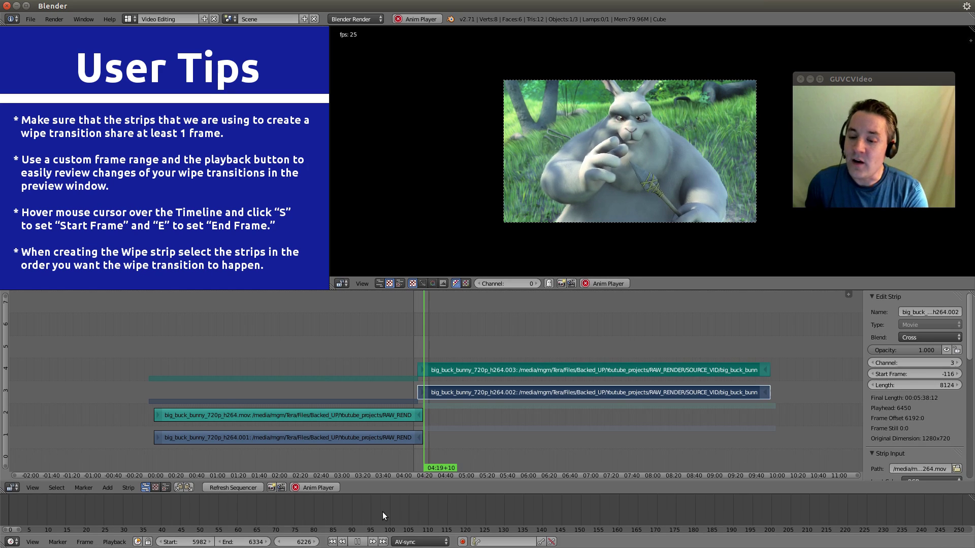
click(361, 542)
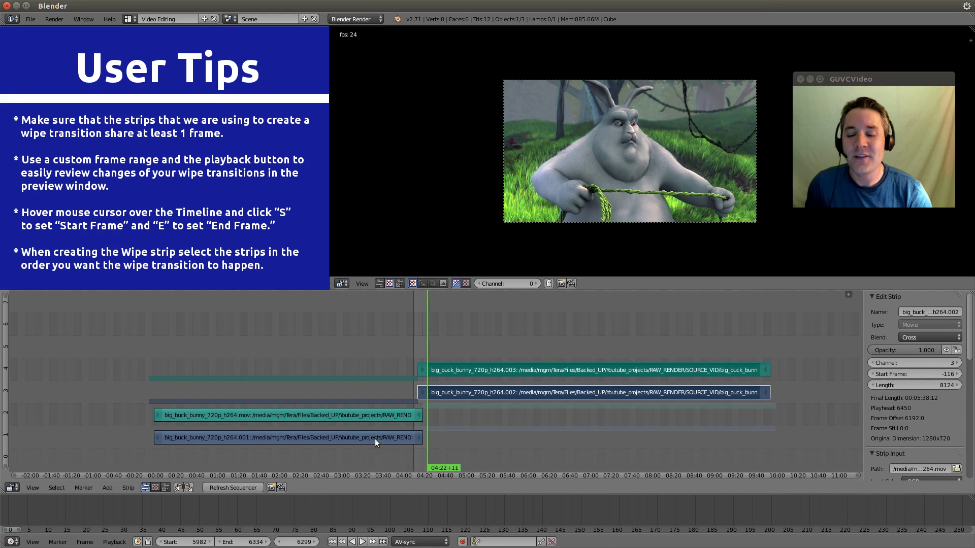
- Add a Wipe effect strip from the first video strip on channel 1 to the second video strip on channel 3
right_click(326, 440)
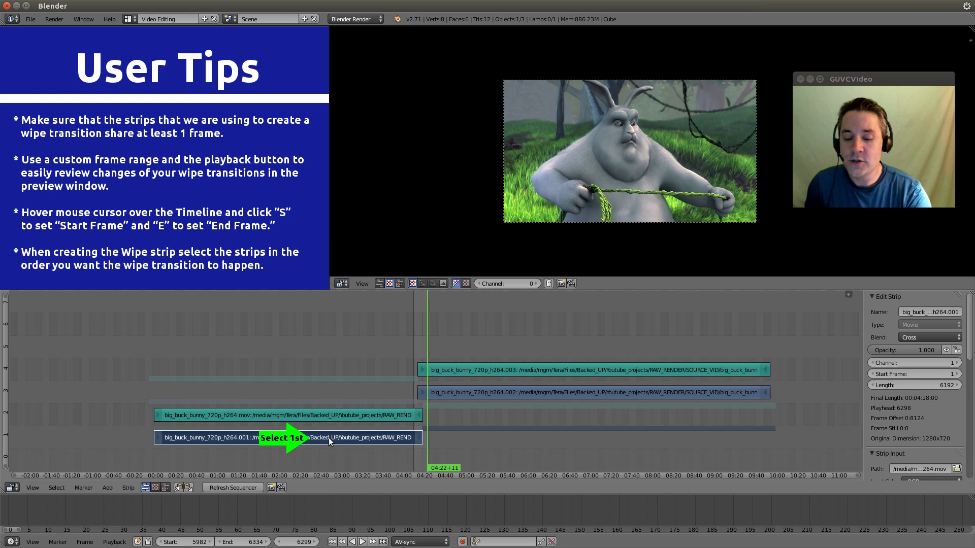
shift+right_click(502, 392)
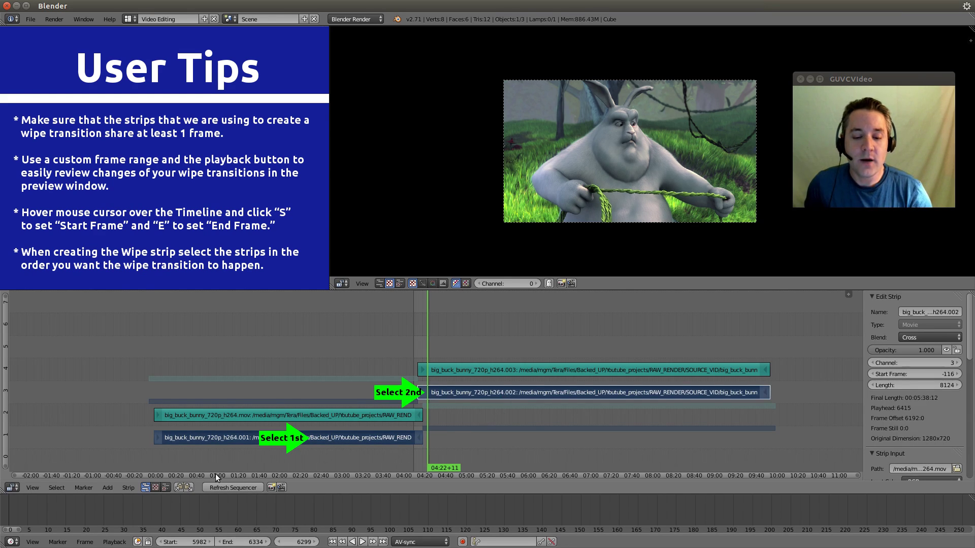
click(104, 489)
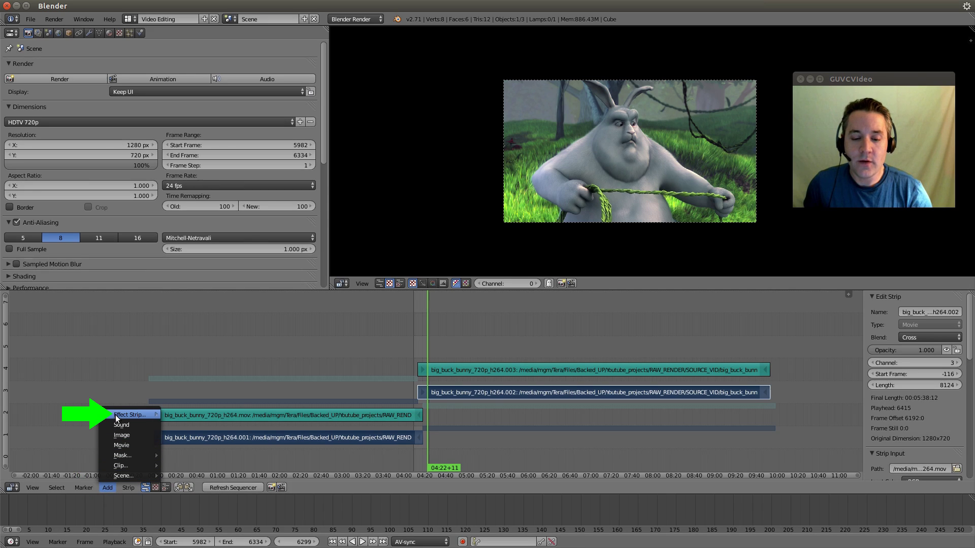
mouse_move(114, 416)
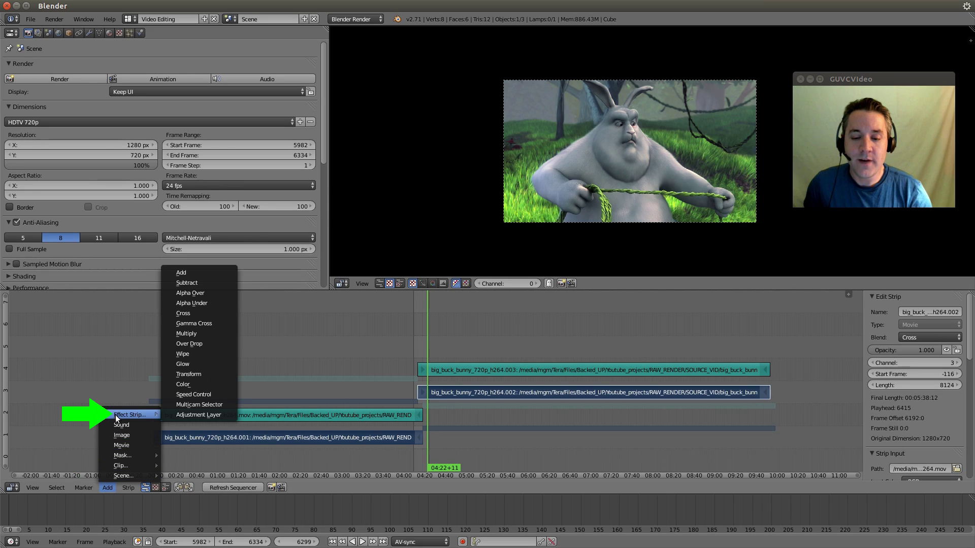
click(203, 353)
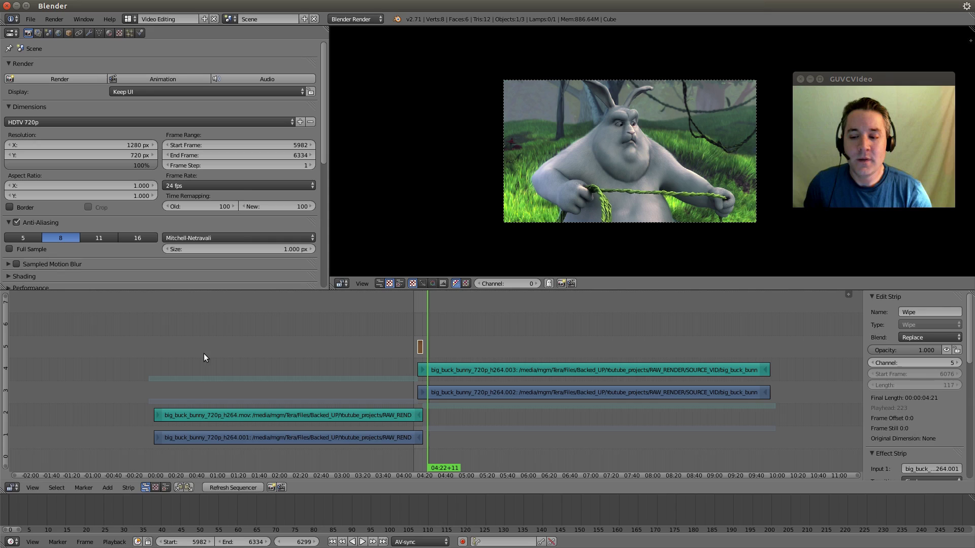
- Examine the wipe strip's effect settings and play the timeline from just before the wipe to preview the transition
right_click(421, 347)
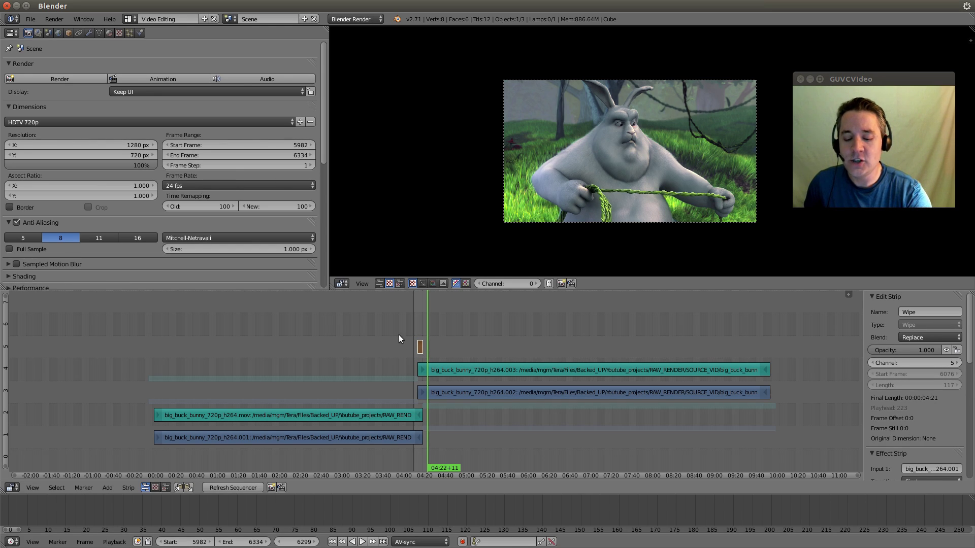
key(b)
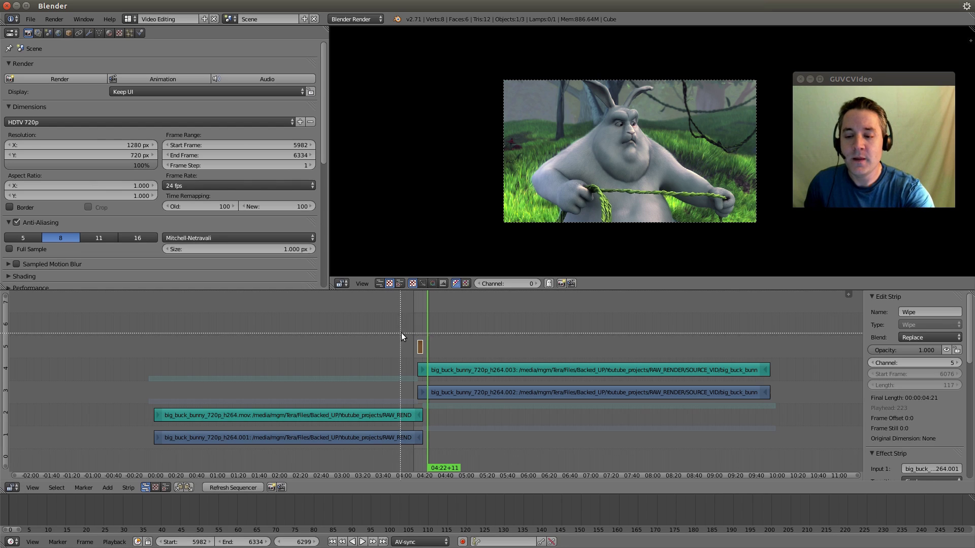
drag(403, 330, 434, 452)
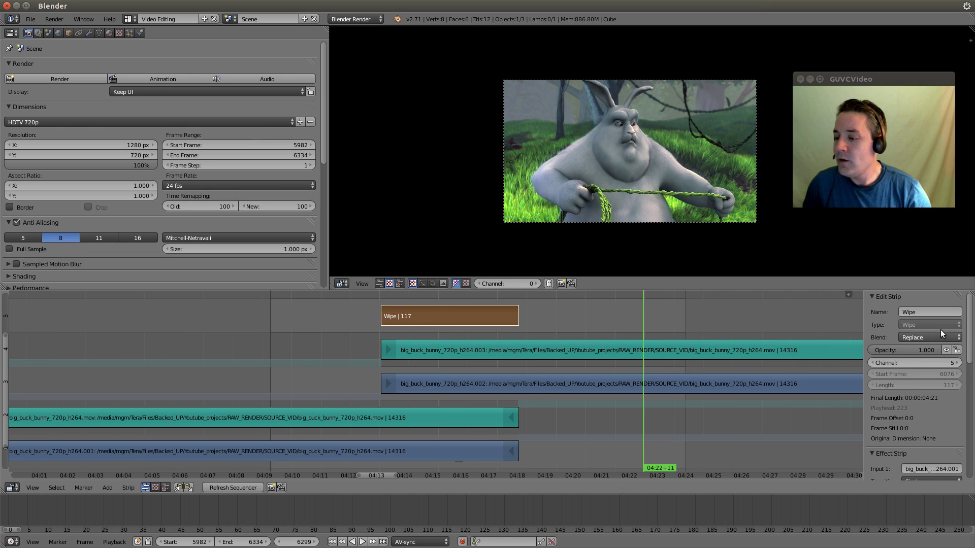
scroll(889, 319, down, 4)
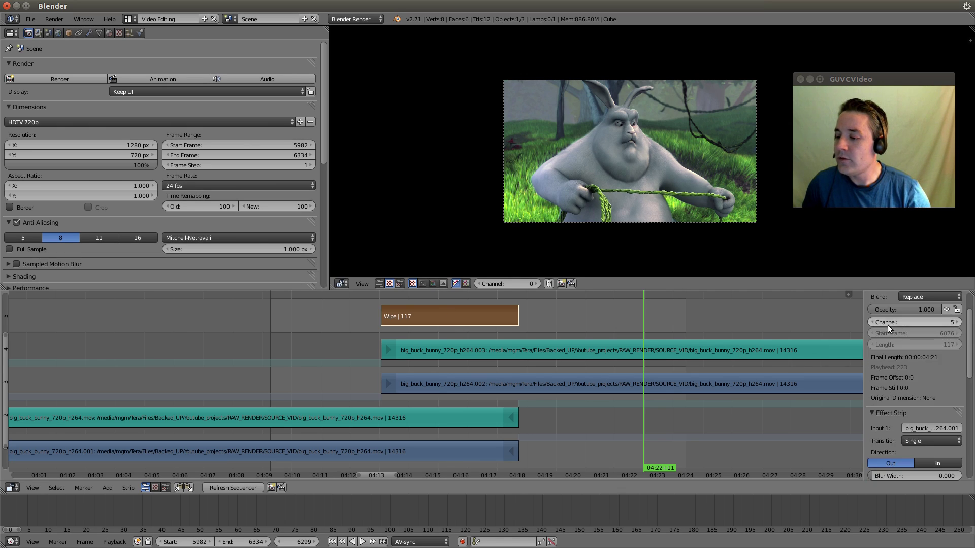
scroll(889, 338, down, 1)
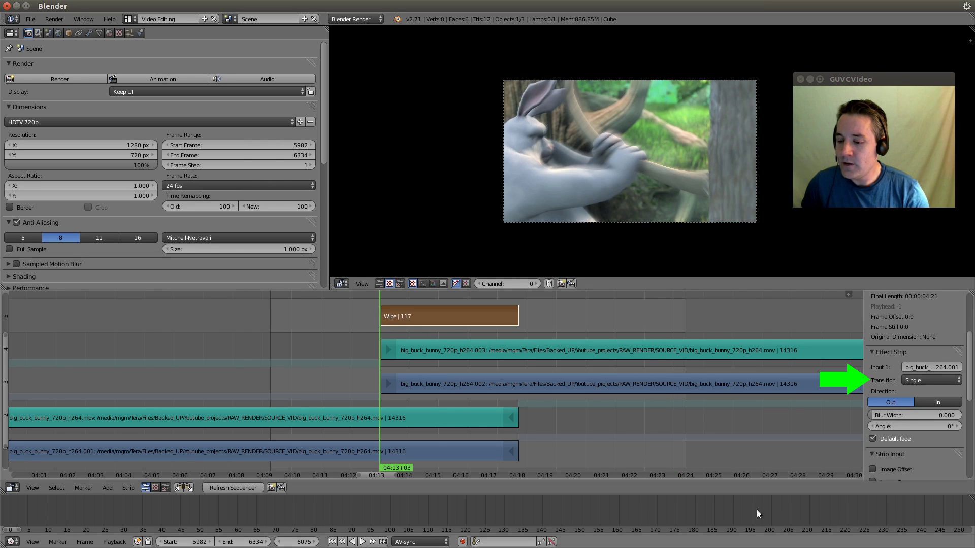
click(365, 542)
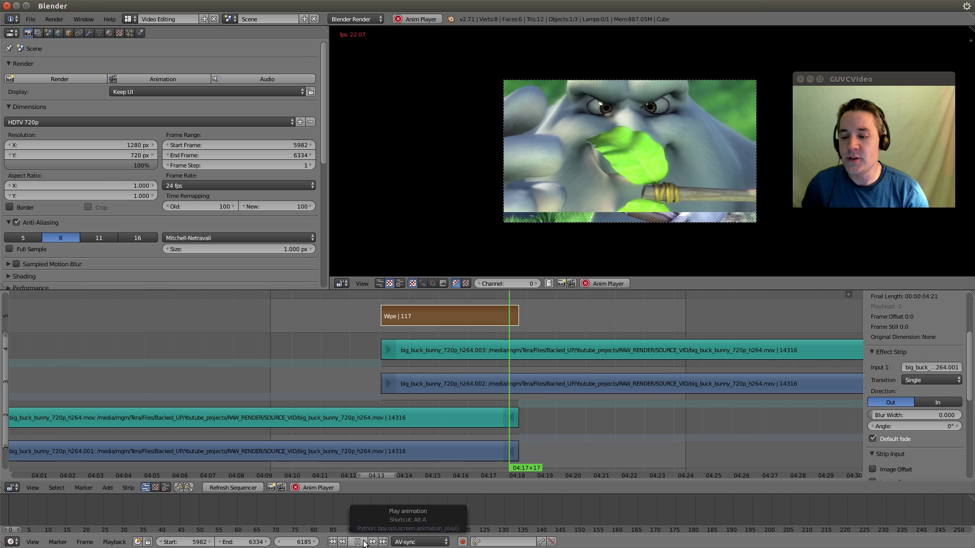
click(359, 542)
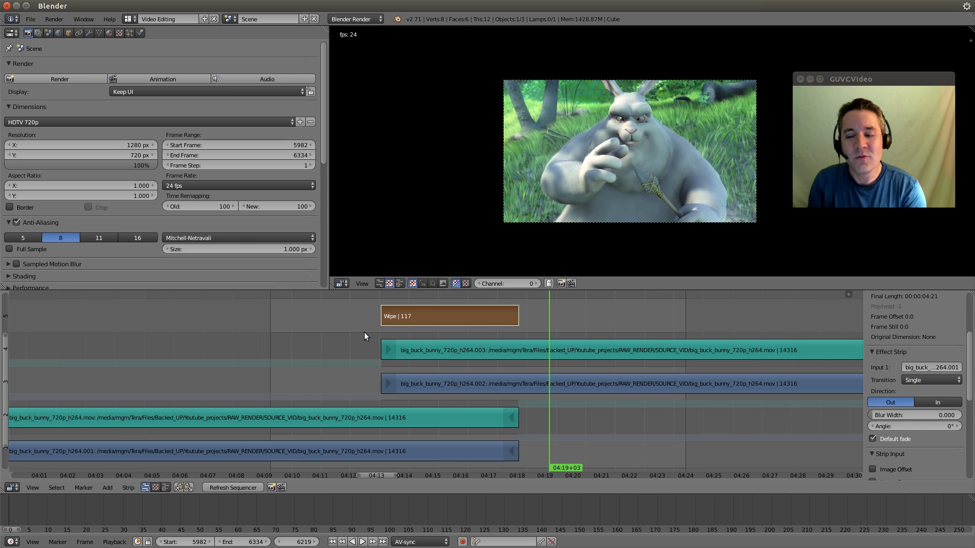
- Narrow the frame range to 6073–6200 around the wipe strip and play it to review the transition
click(376, 319)
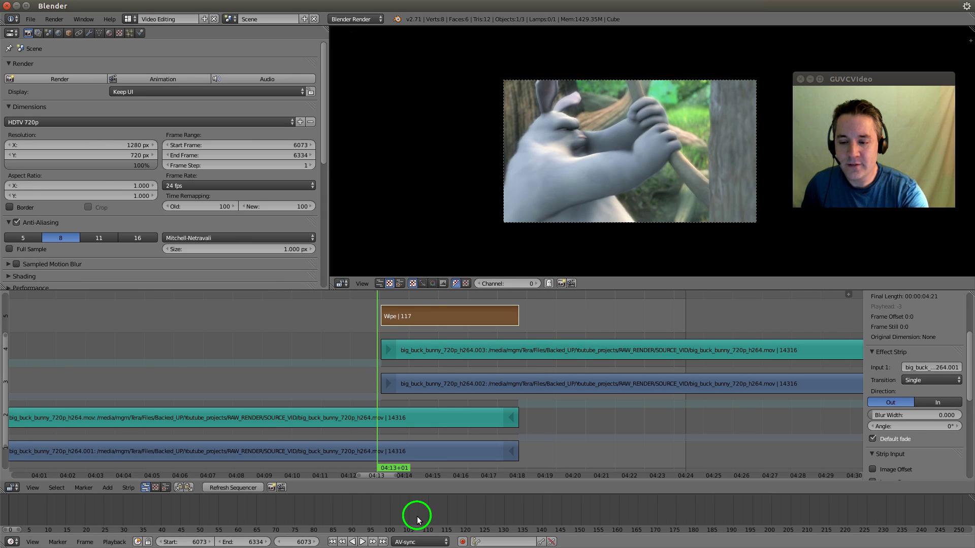
click(525, 318)
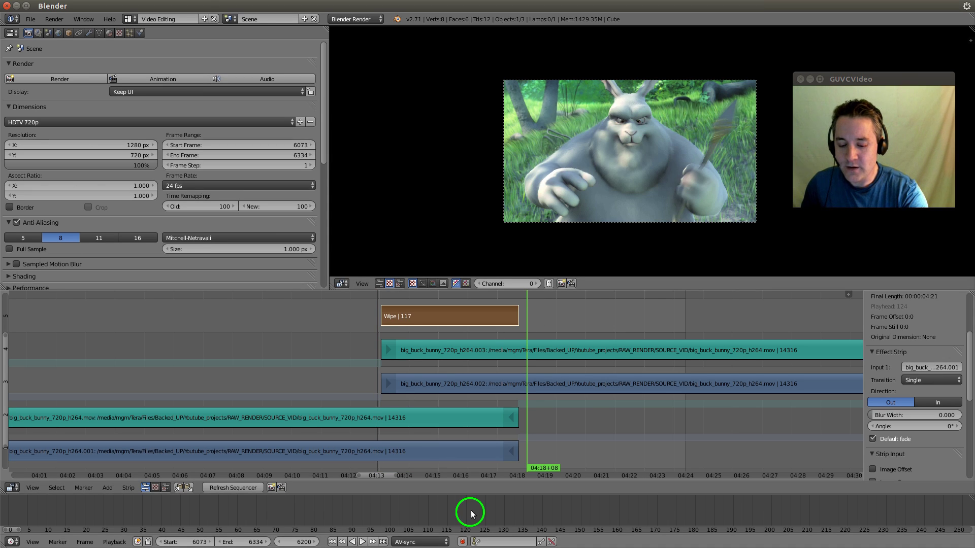
key(e)
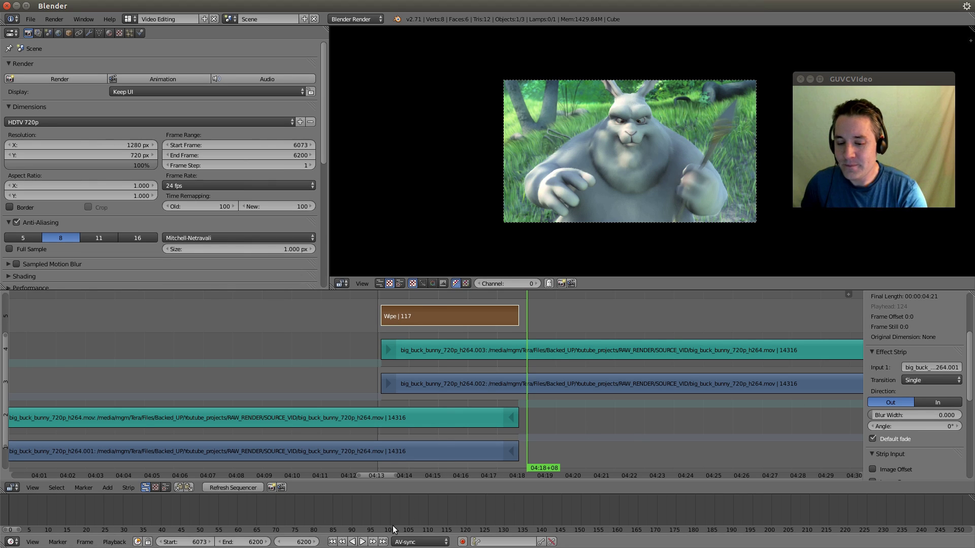
click(362, 542)
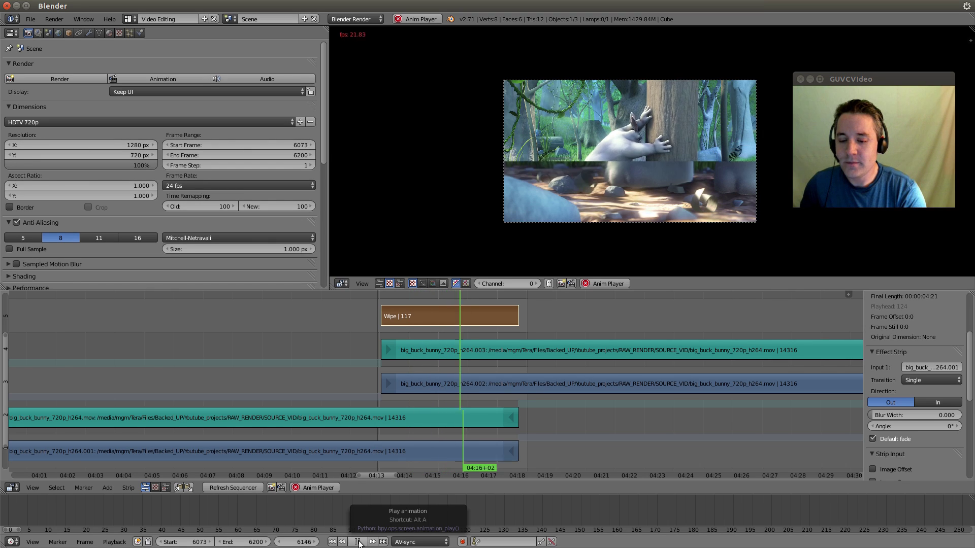
click(359, 542)
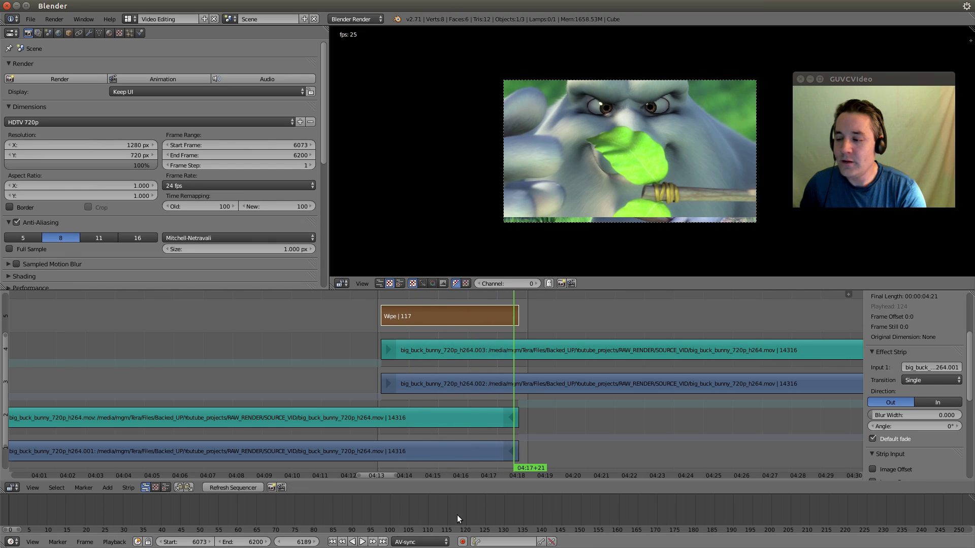
- Preview the wipe with the Single transition type in looping playback and change the transition type to Double
click(922, 379)
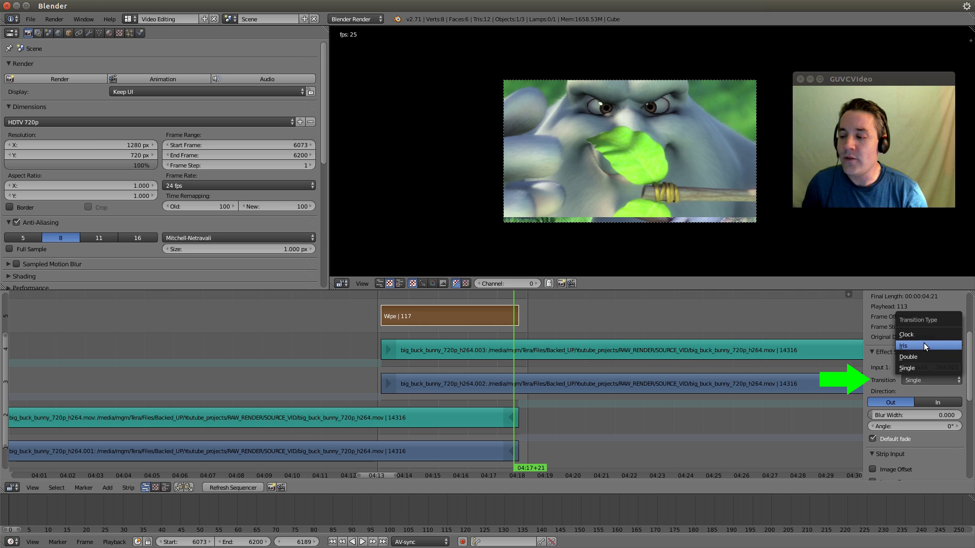
click(915, 367)
click(364, 543)
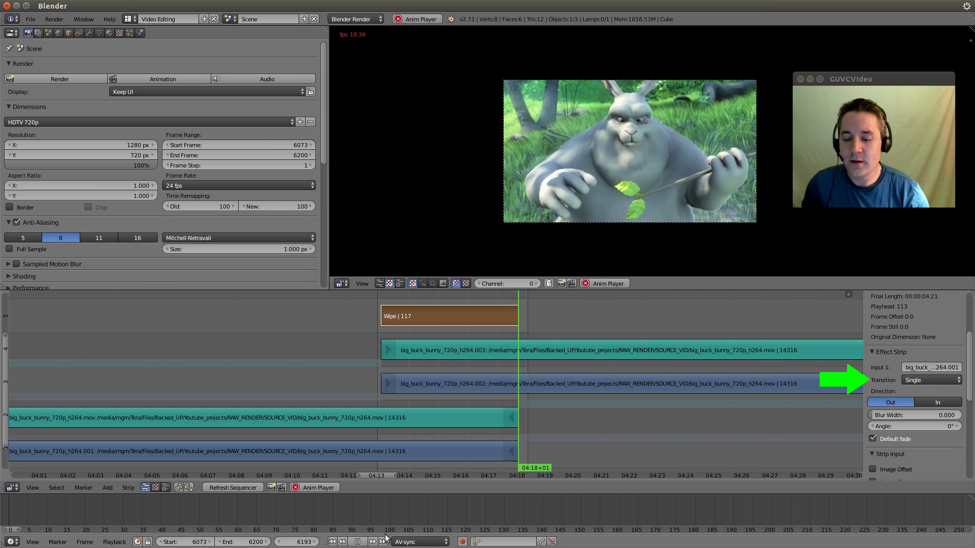
click(931, 379)
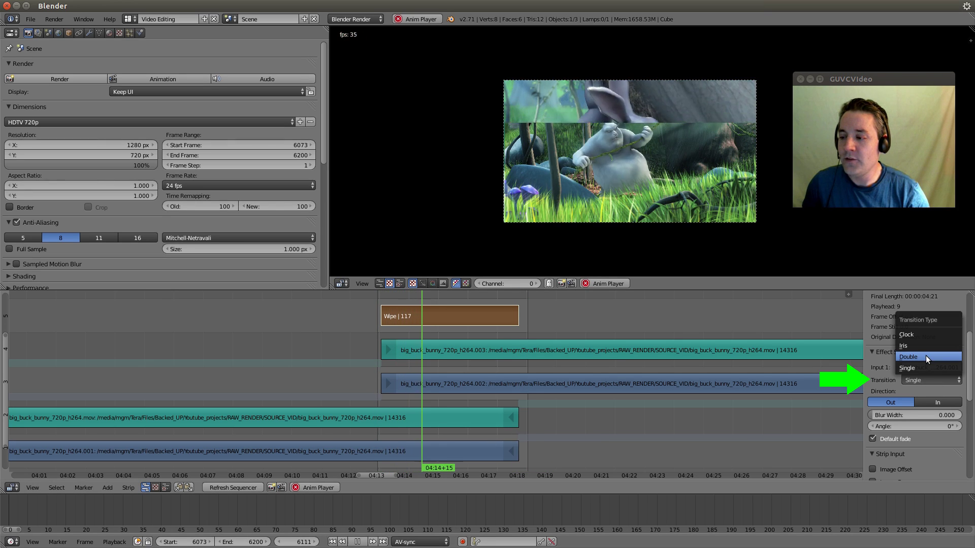
click(925, 356)
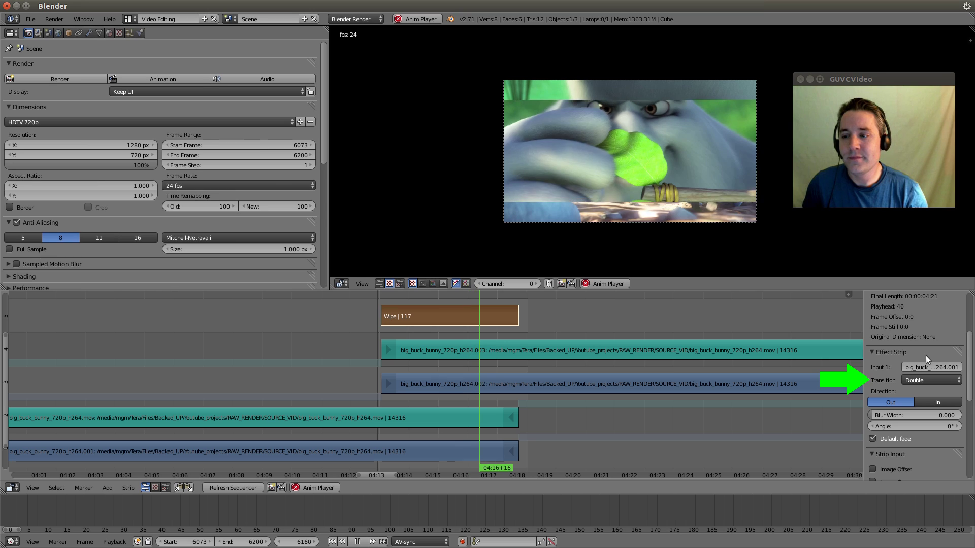
- Change the wipe's transition type to Iris and then to Clock during looping playback to compare the two
click(924, 377)
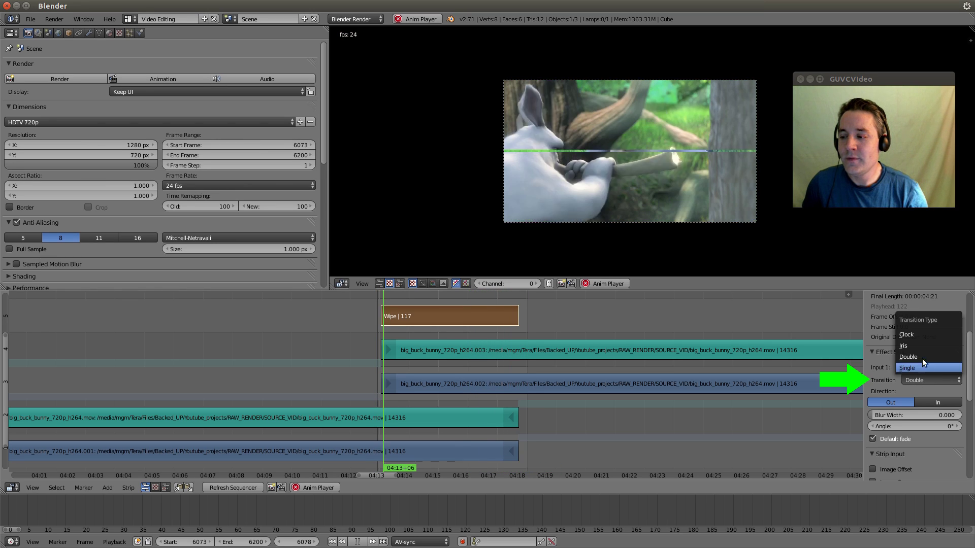
click(918, 347)
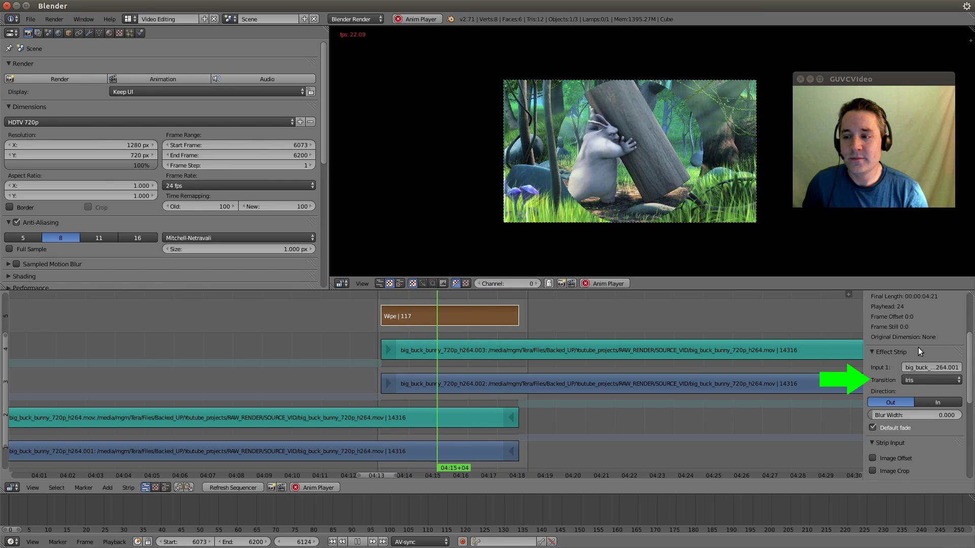
click(918, 380)
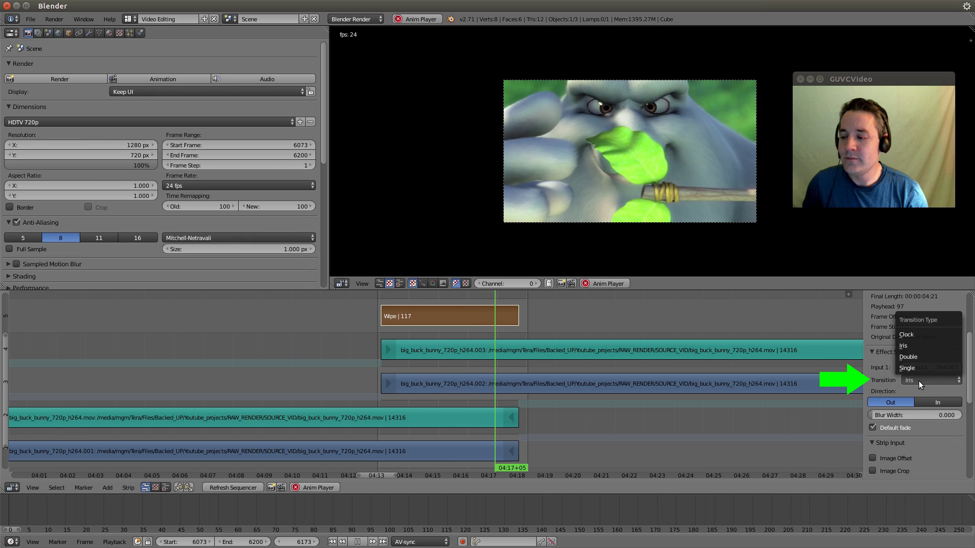
click(914, 334)
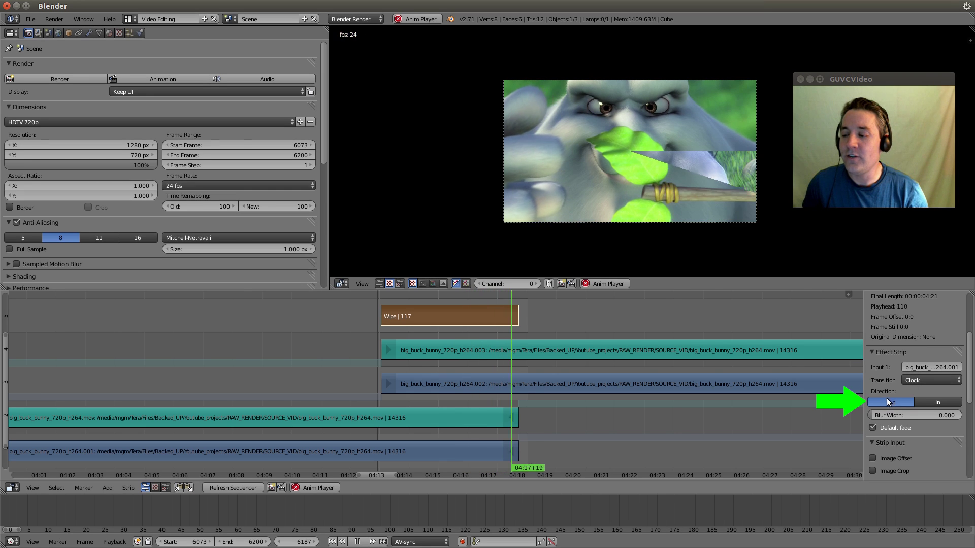
- Set the wipe direction to In and preview it with the Double, Iris and Clock transition types during playback
click(930, 401)
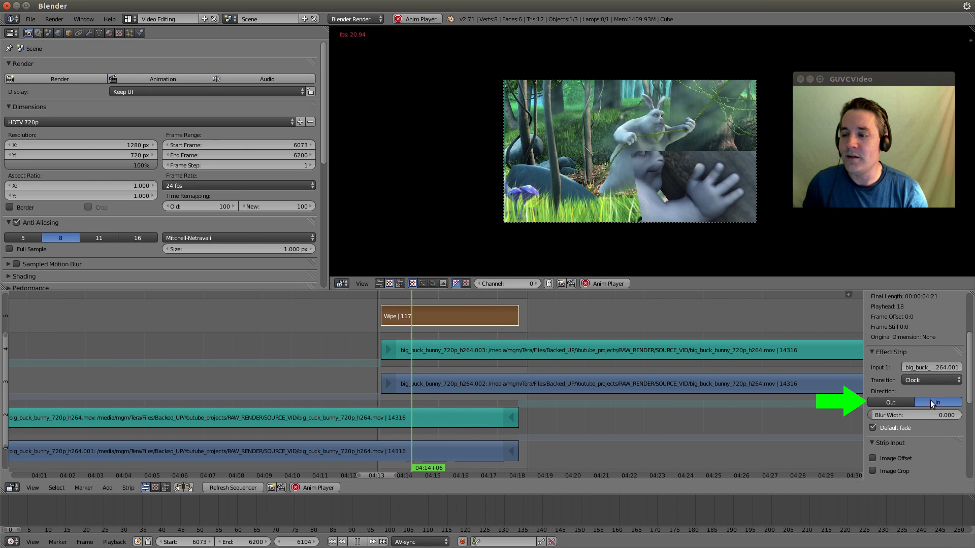
click(925, 380)
click(918, 356)
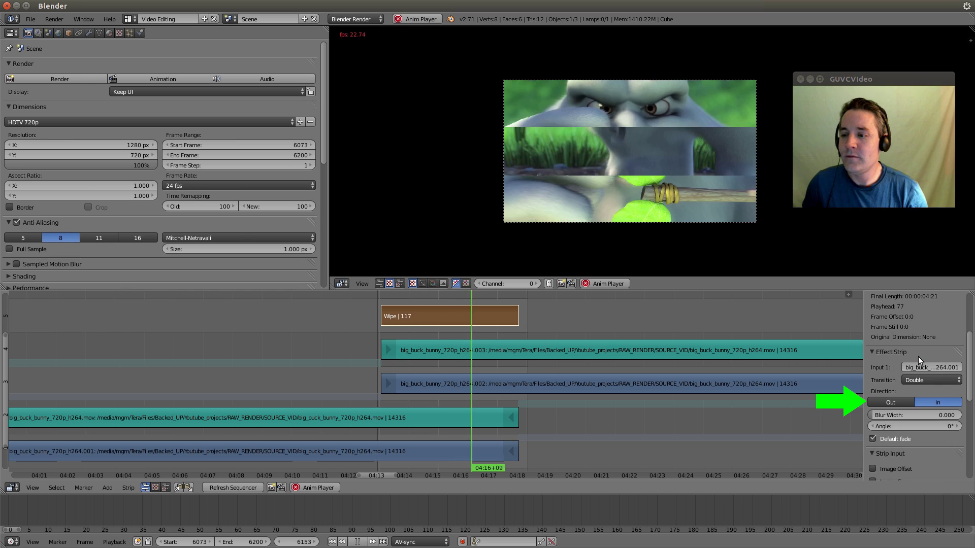
click(920, 380)
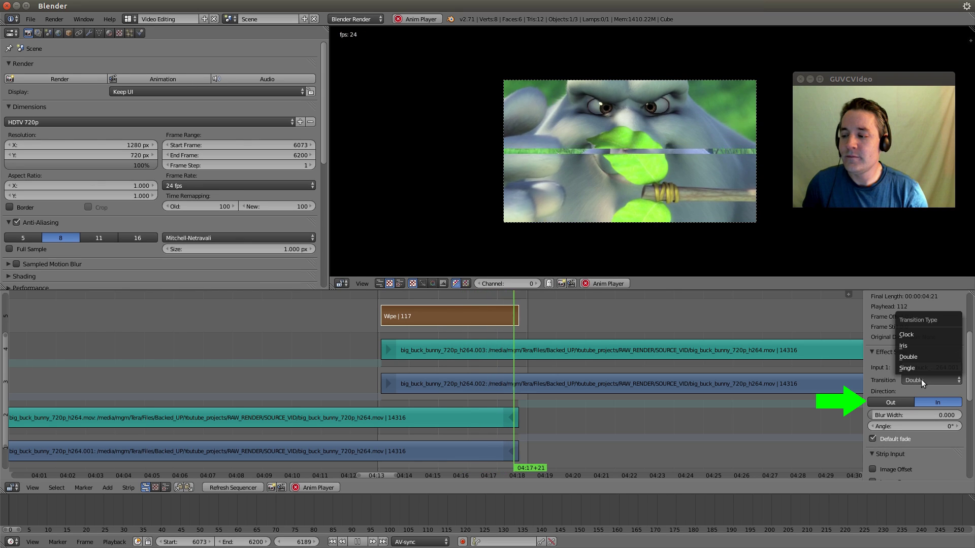
click(915, 346)
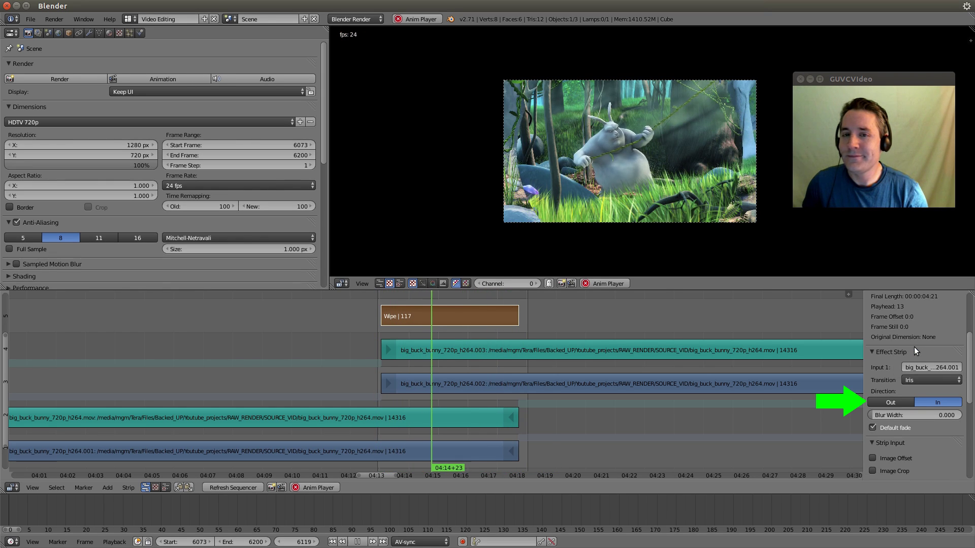
click(919, 377)
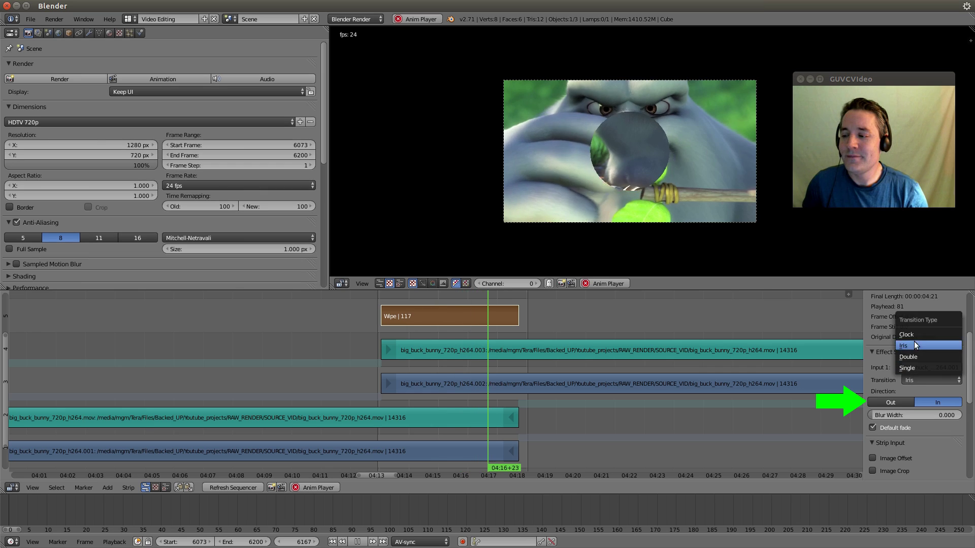
click(913, 337)
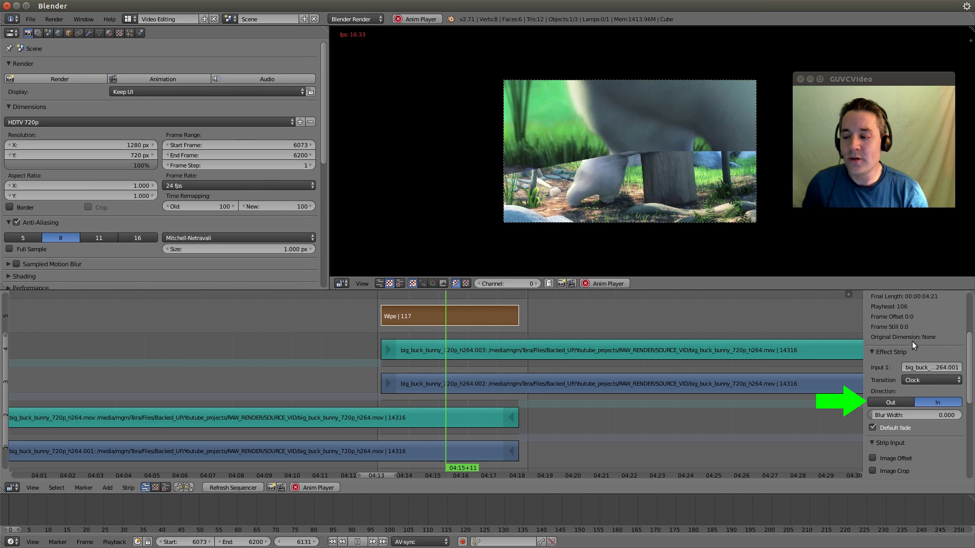
- Stop playback and cycle the wipe's transition type through Double and Clock to Single on the paused frame
click(358, 542)
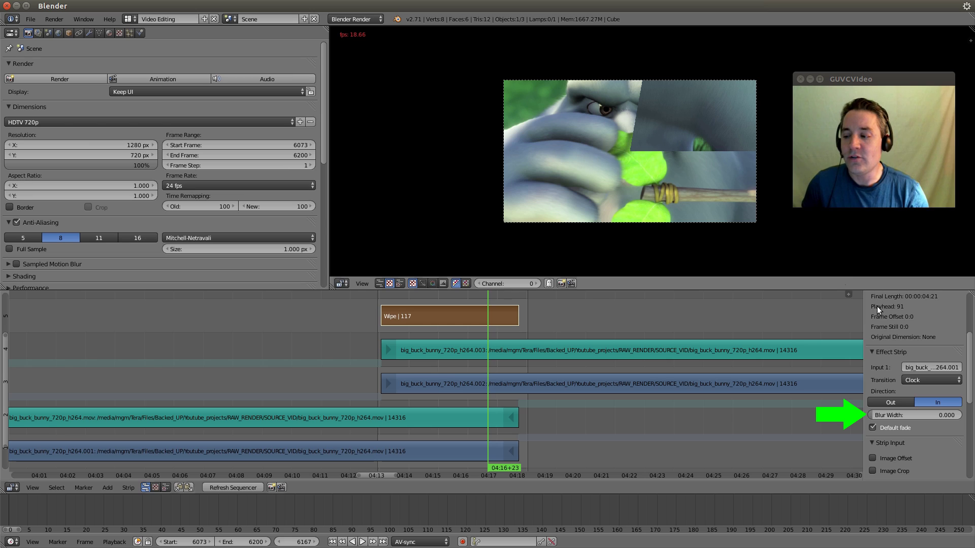
click(926, 379)
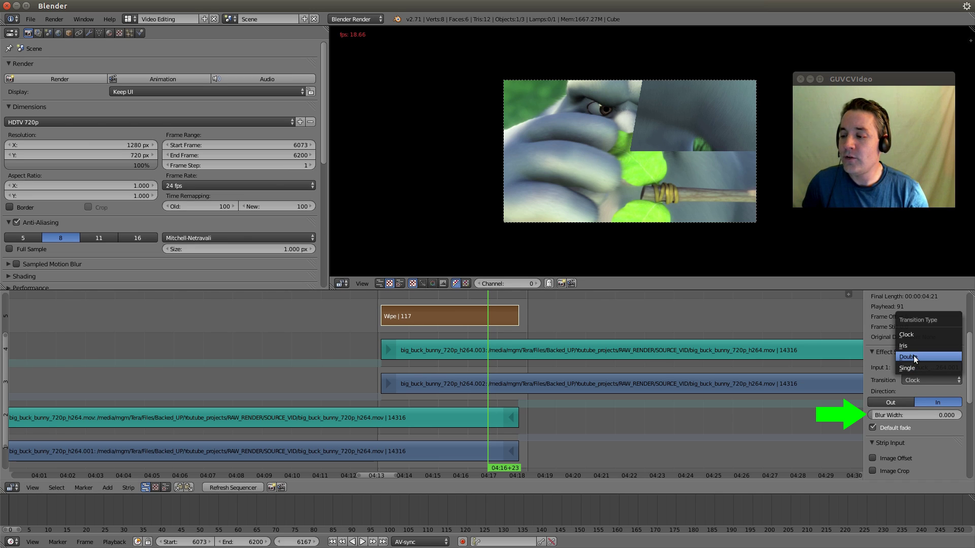
click(913, 358)
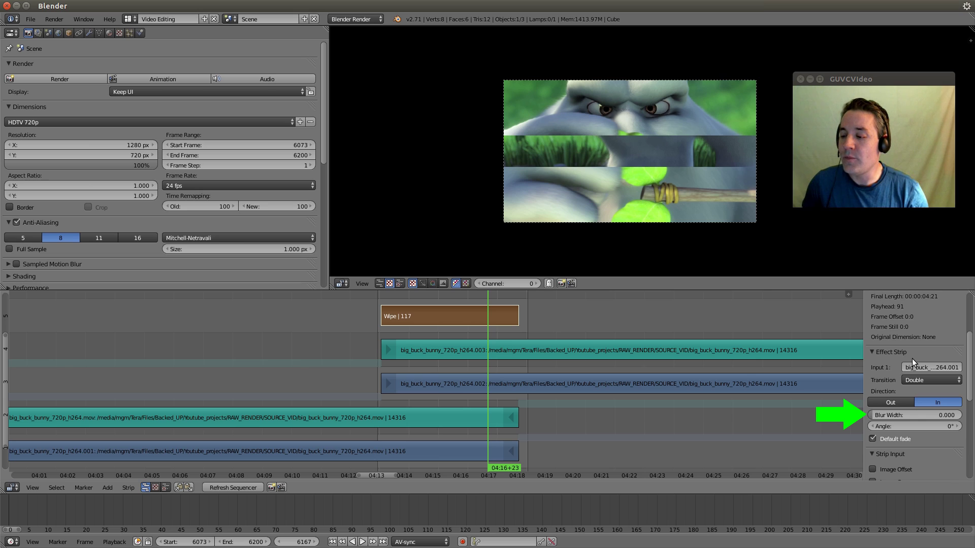
click(930, 379)
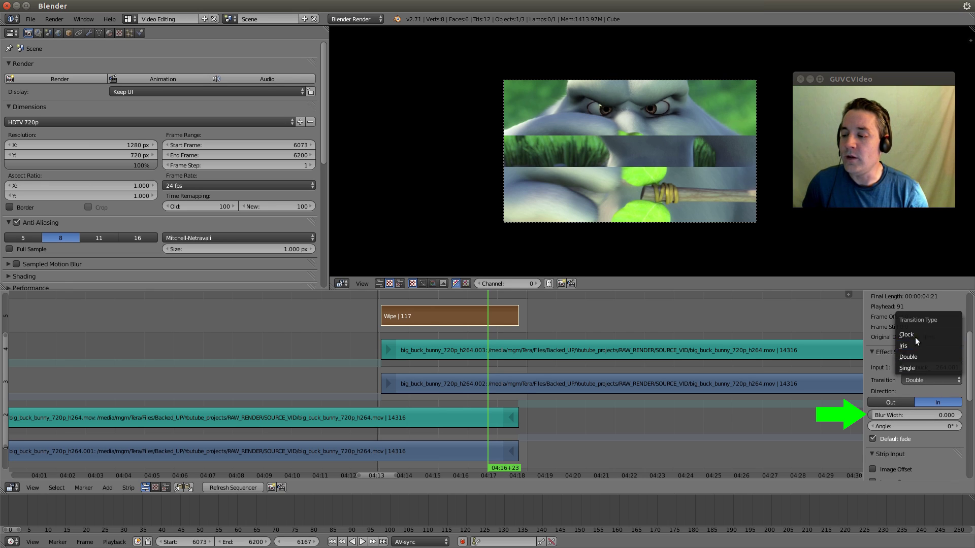
click(915, 334)
click(920, 378)
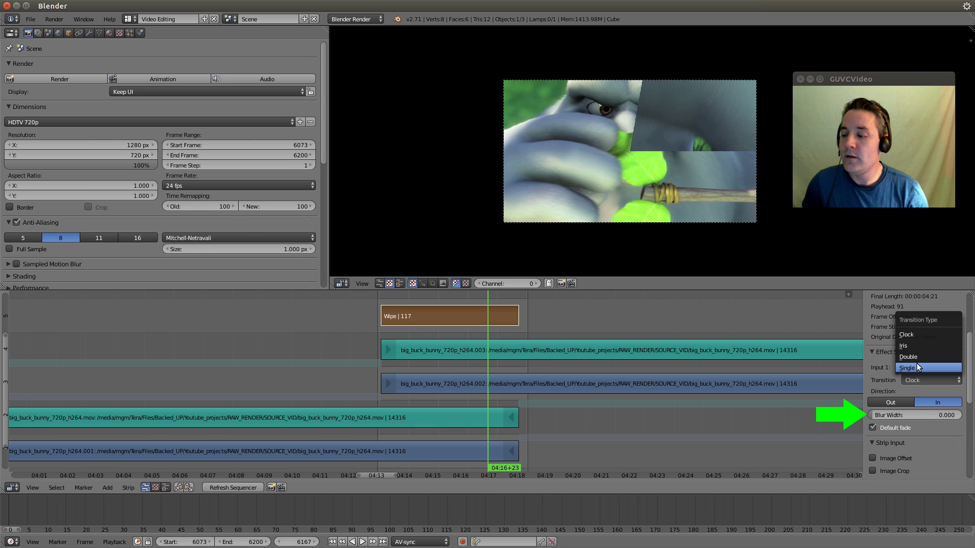
click(917, 365)
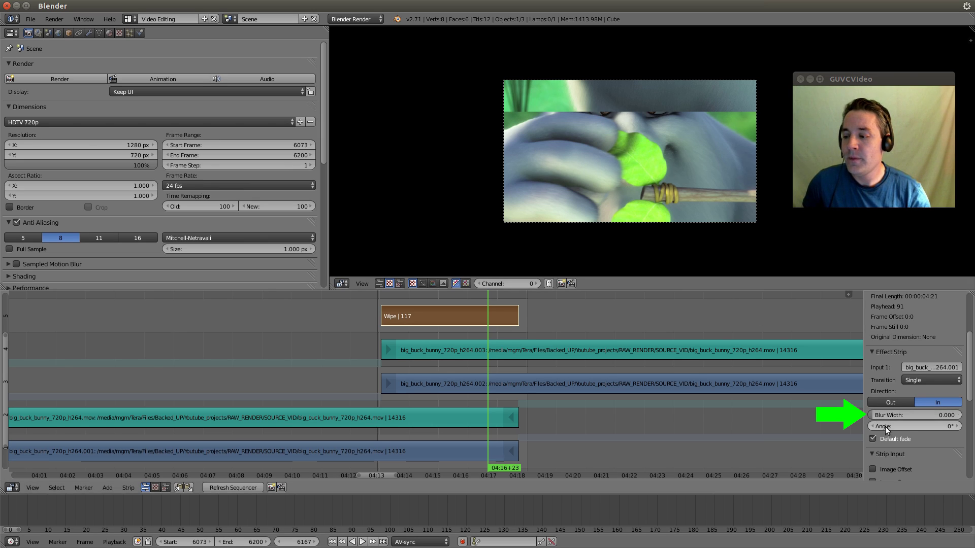
- Set the wipe's blur width to about 0.249 and play the softened Single transition briefly
drag(876, 417, 933, 417)
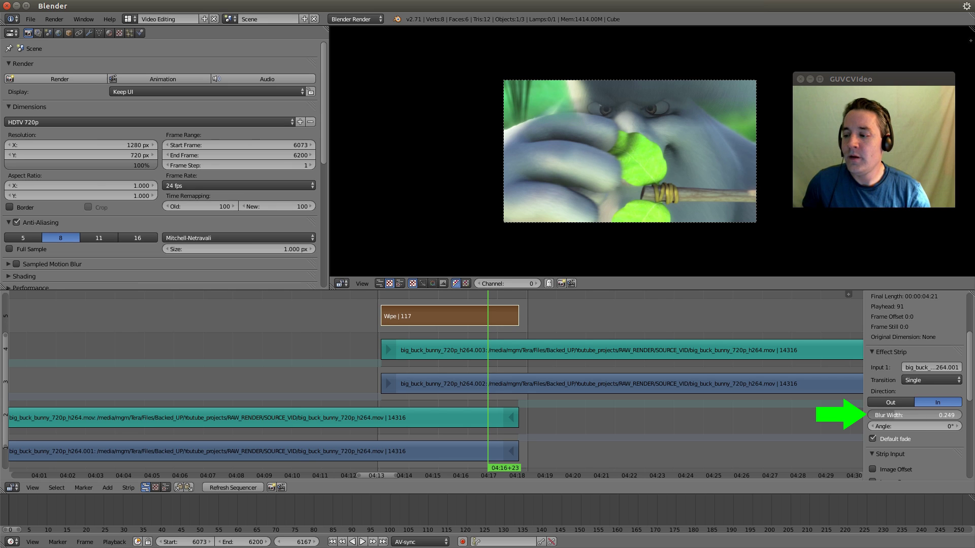
click(366, 542)
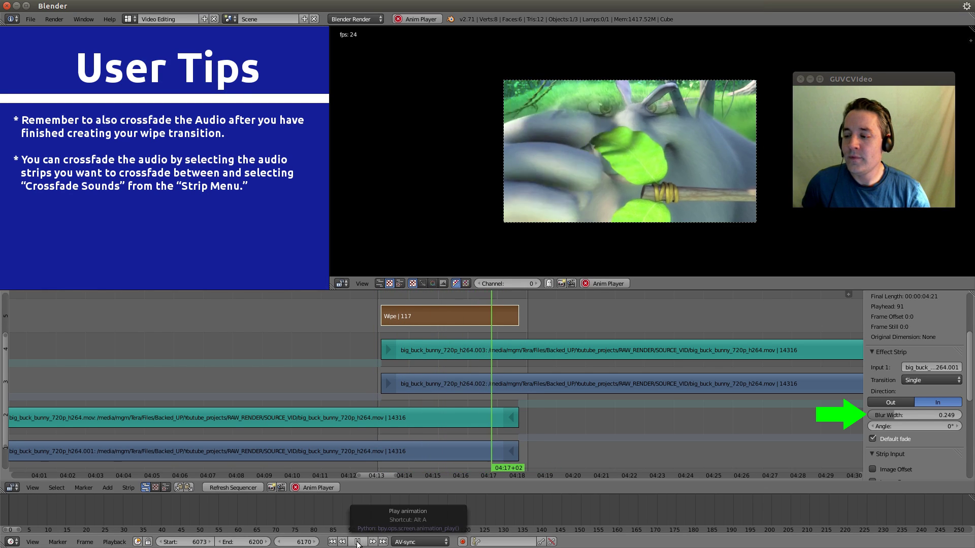
click(357, 543)
- Change the transition type to Double, play the timeline and set the blur width to about 0.356
click(931, 380)
click(925, 357)
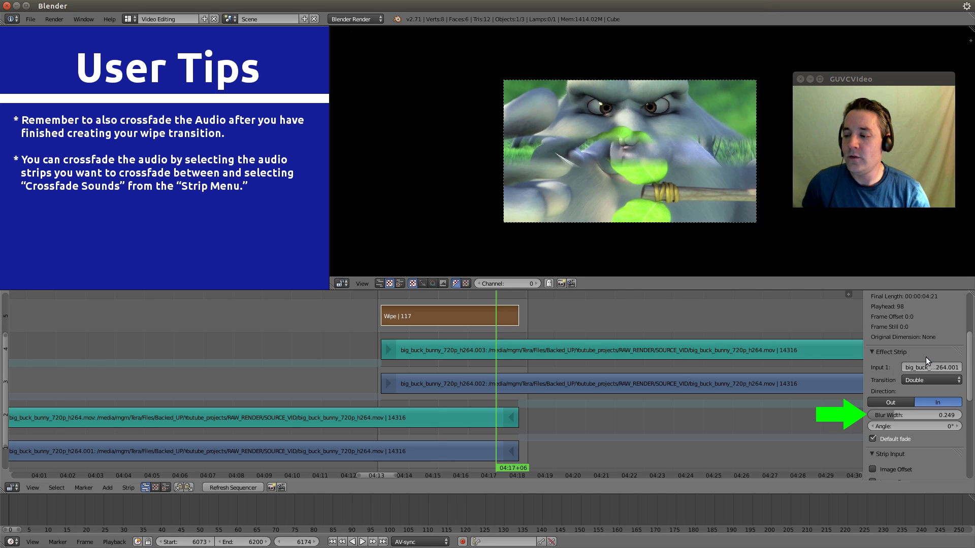
click(363, 542)
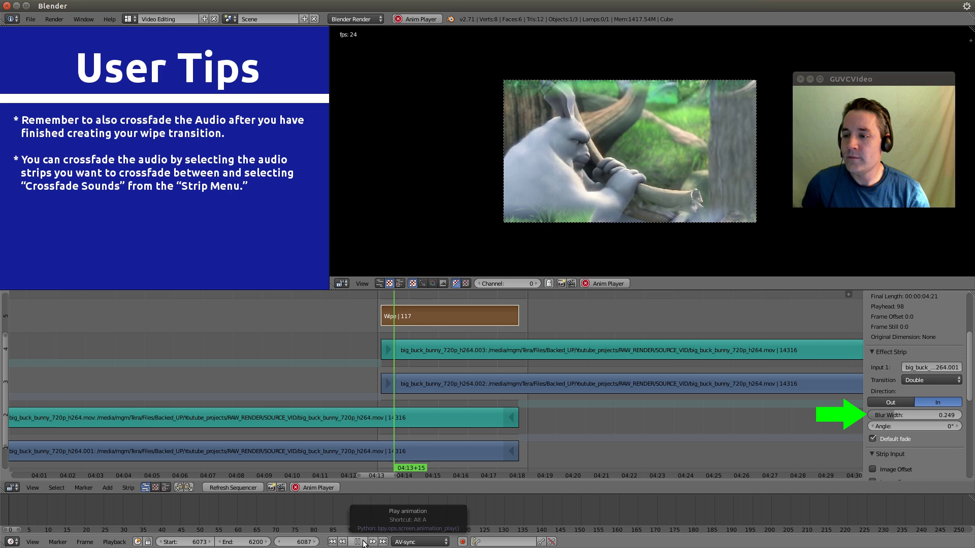
mouse_move(908, 414)
mouse_down()
mouse_move(875, 414)
mouse_move(902, 415)
mouse_up()
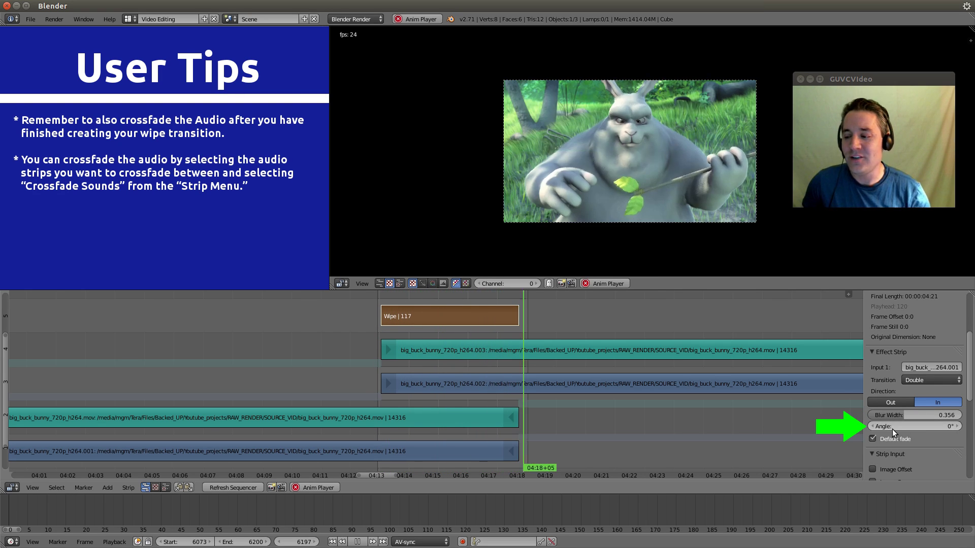
- Reset the wipe's blur width to 0 and adjust its edge angle to 44° and then 90°
mouse_move(882, 426)
mouse_down()
mouse_move(914, 426)
mouse_move(869, 415)
mouse_up()
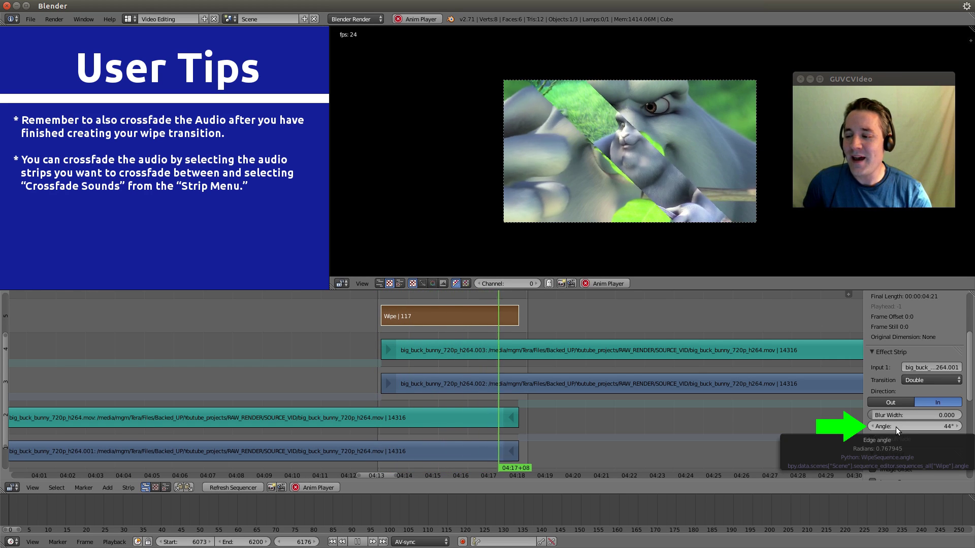
drag(895, 426, 929, 426)
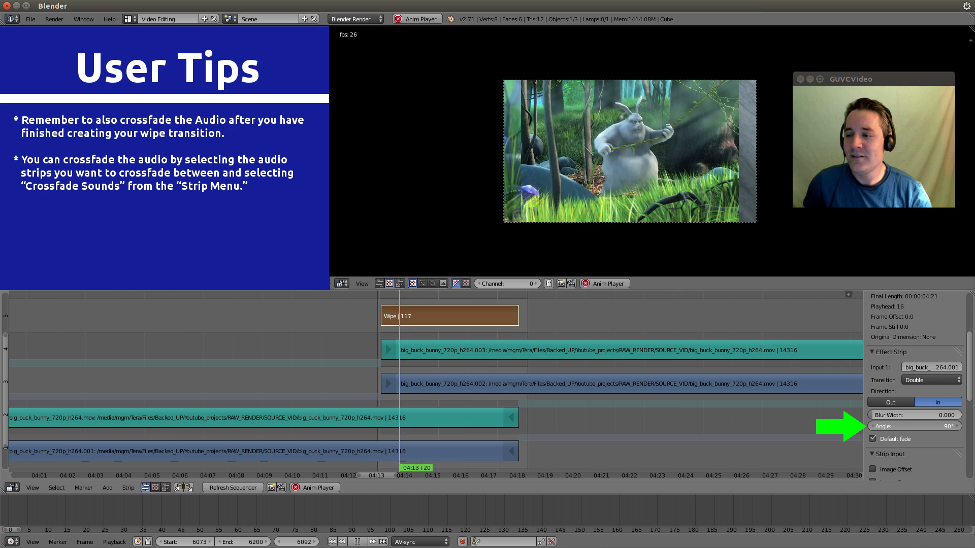
- Check the Clock transition type for comparison, switch back to Double and set the wipe's angle to 58°
click(924, 378)
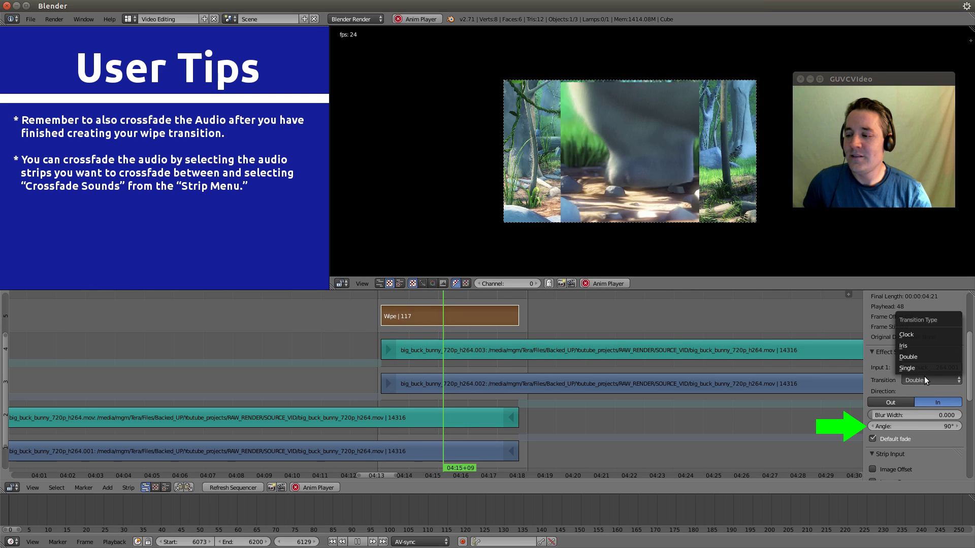
click(920, 333)
click(919, 415)
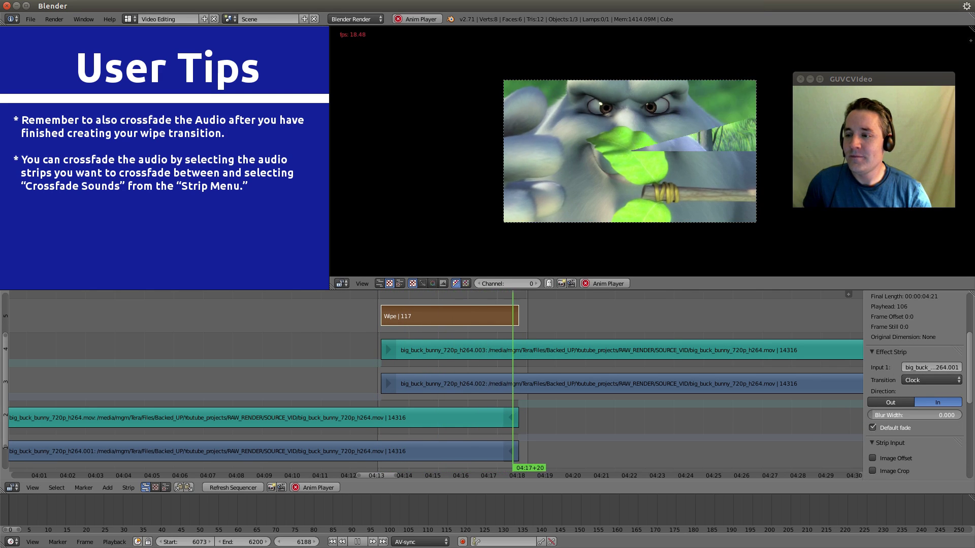
click(921, 378)
click(921, 378)
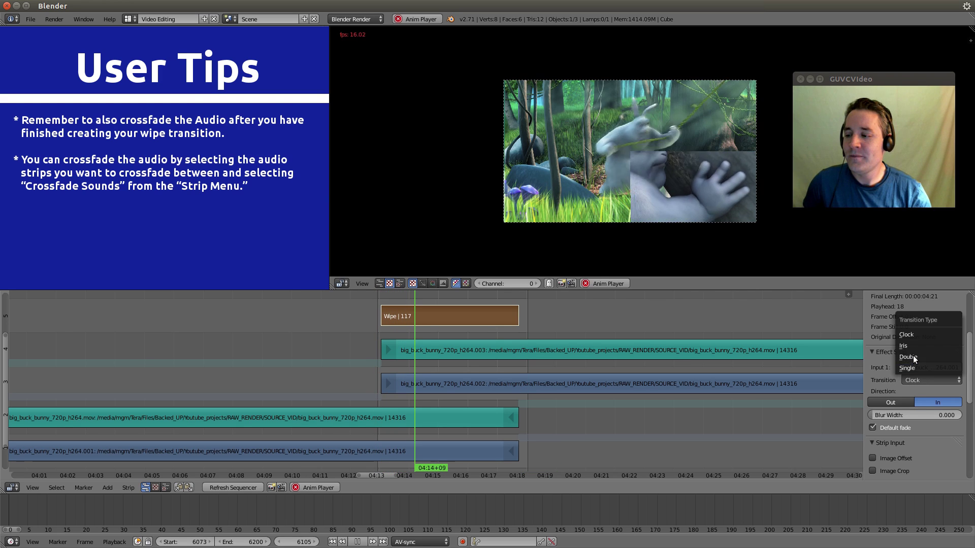
click(913, 356)
mouse_move(913, 426)
mouse_down()
mouse_move(905, 427)
mouse_move(912, 427)
mouse_up()
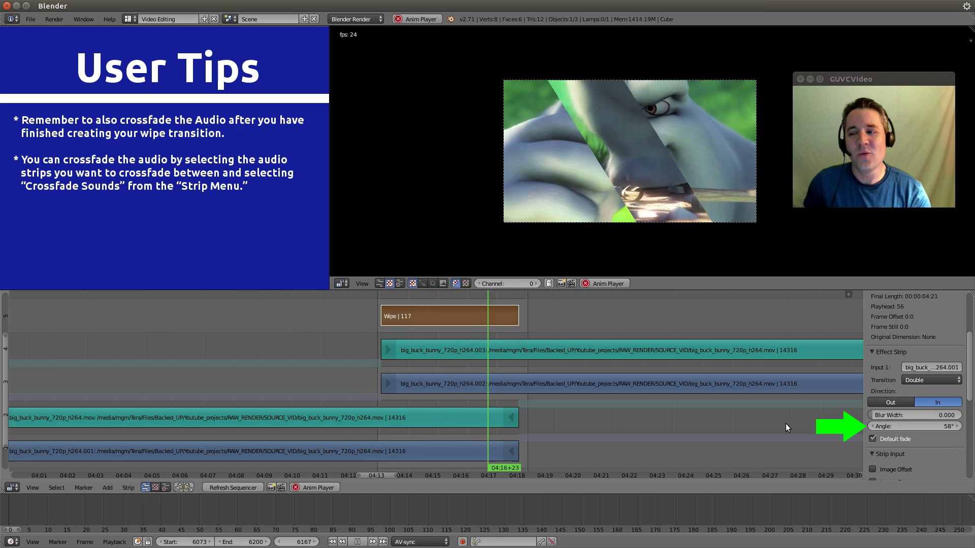